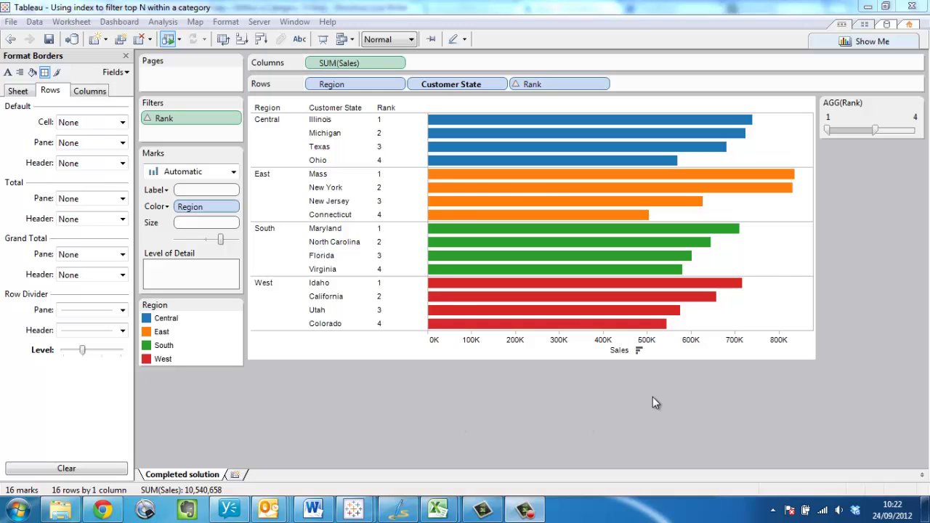
Close the Borders pane and slide the rank filter to show the top 5 states per region
click(126, 55)
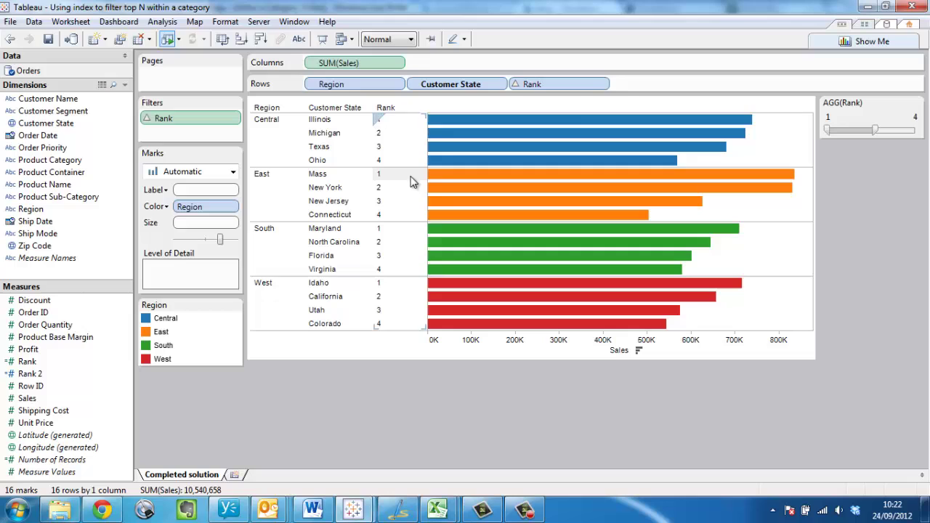
mouse_move(491, 177)
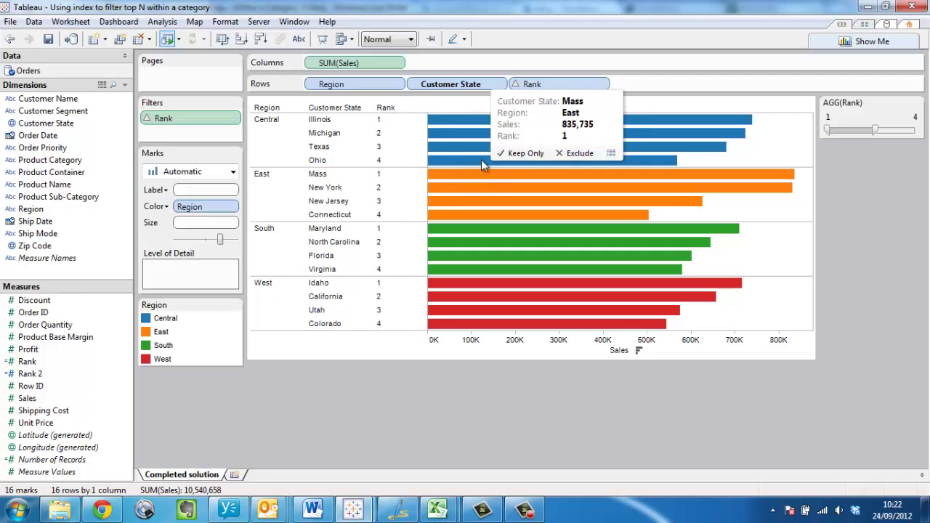
mouse_move(438, 125)
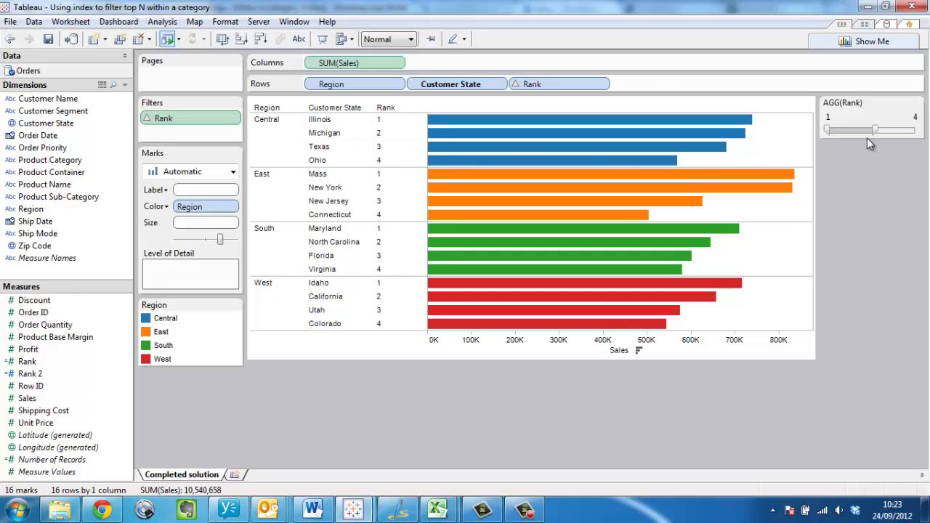
drag(874, 129, 890, 130)
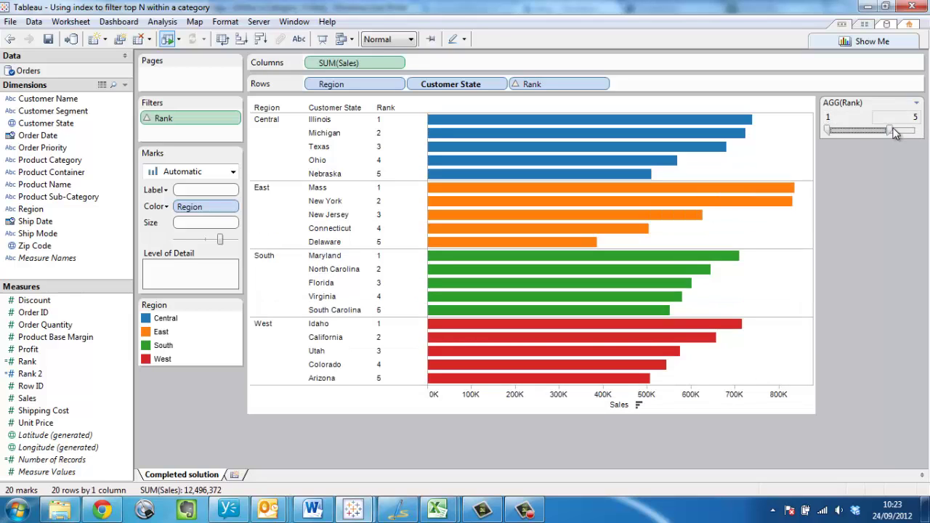
Preview the top 6 states, return the filter to top 4, and start blank Sheet 2
drag(902, 129, 907, 130)
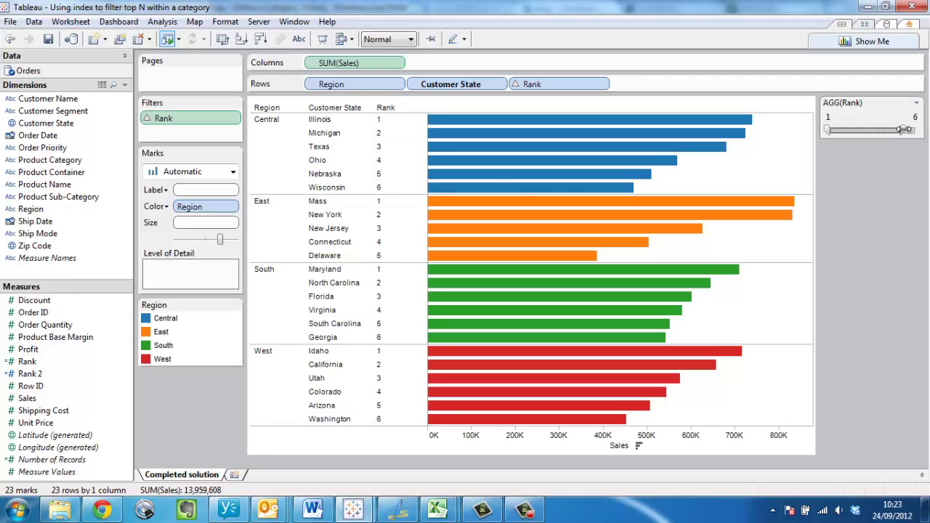
drag(903, 129, 886, 129)
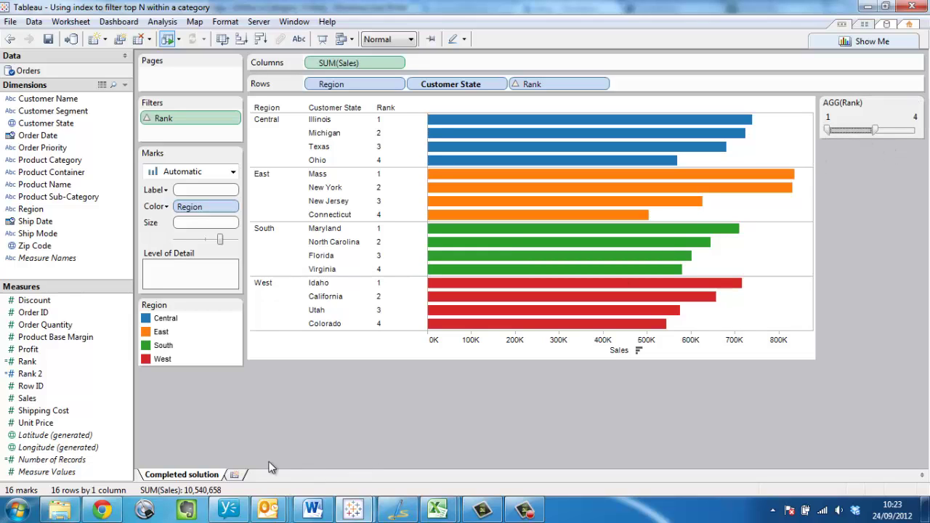
click(234, 475)
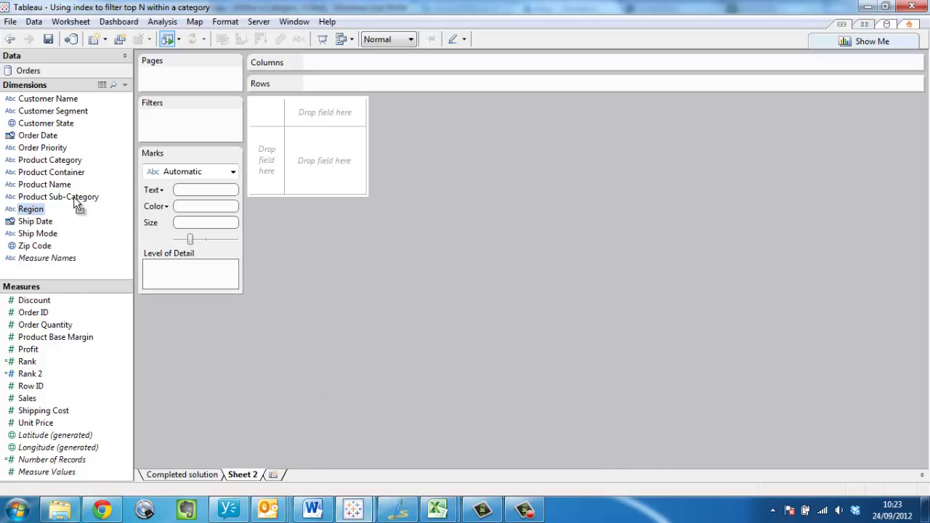
Put Region and Customer State on Rows and summed Sales on Columns
drag(77, 208, 333, 84)
drag(46, 123, 471, 83)
drag(27, 398, 353, 64)
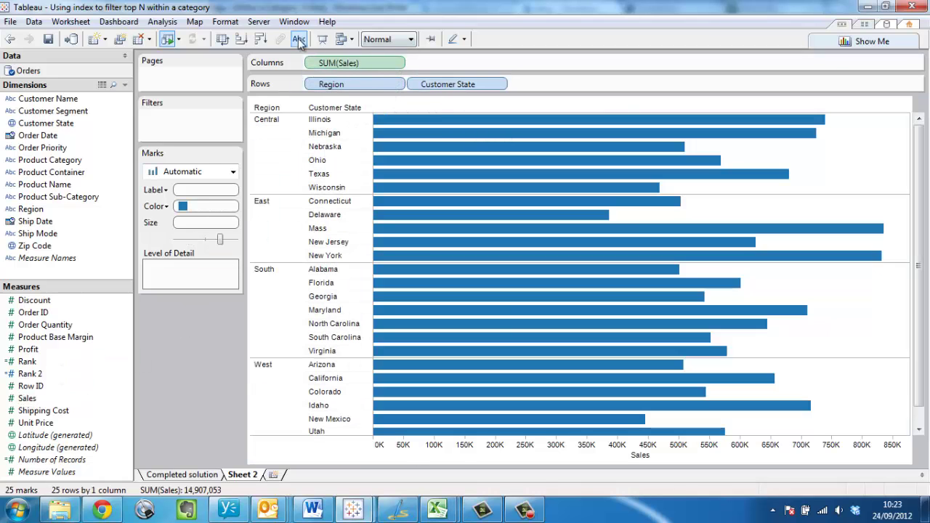
Sort the state bars by sales descending and colour them by Region
click(260, 38)
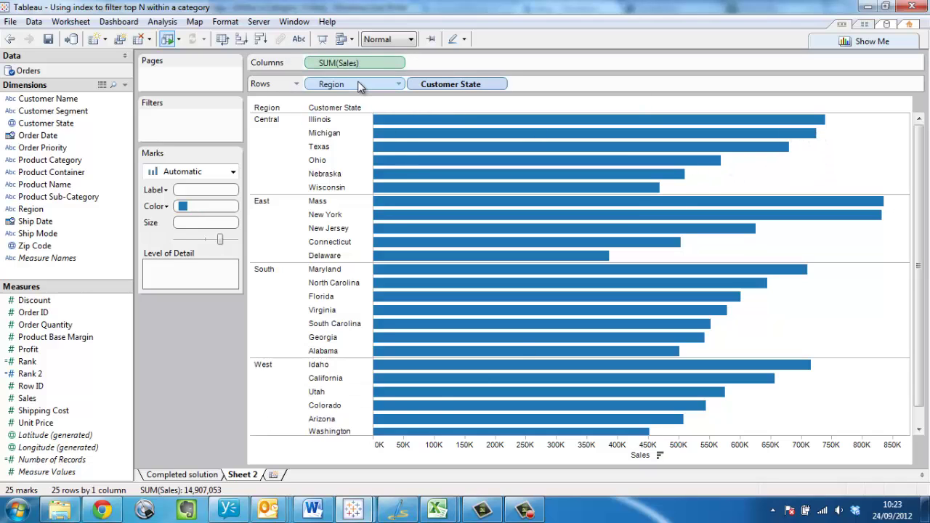
drag(392, 84, 207, 210)
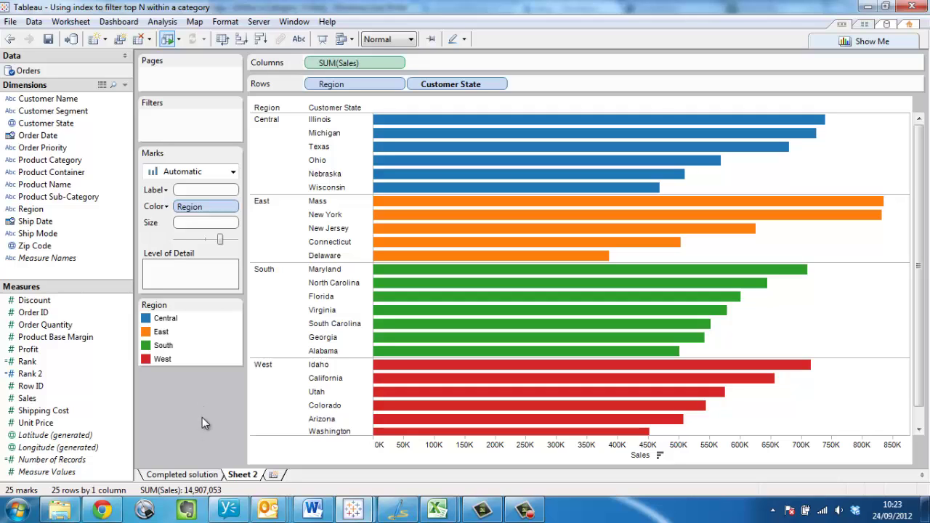
click(96, 380)
From the Rank 2 field, create a calculated field 'Rank 3' with formula index()
right_click(95, 380)
click(175, 279)
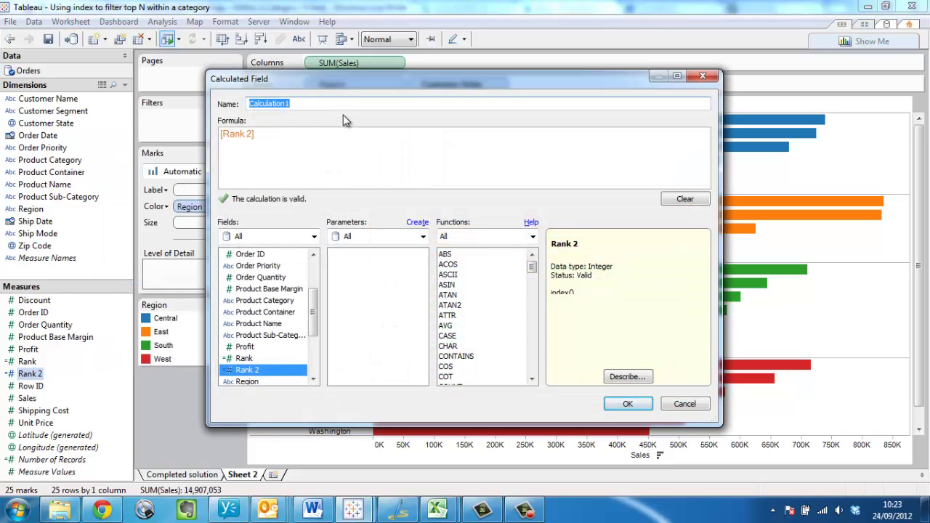
text(Rank)
key(Tab)
text(in)
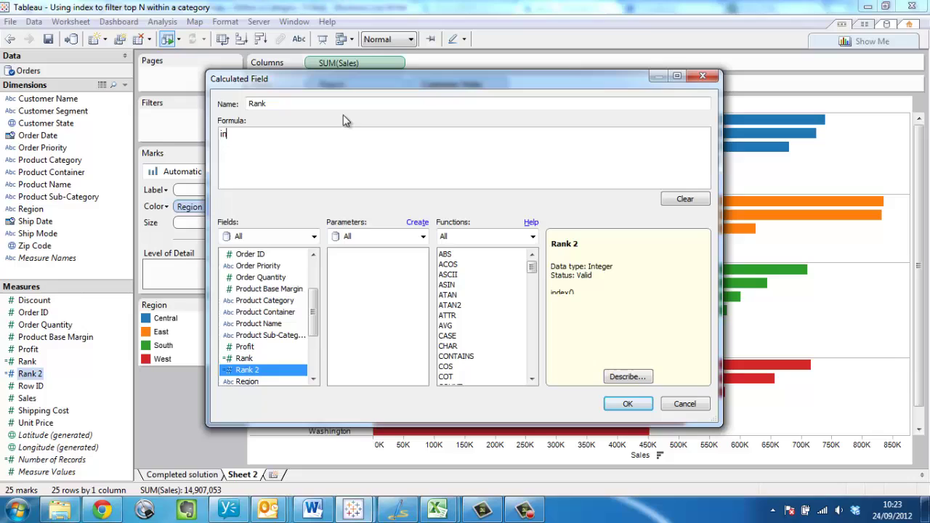
text(dex())
click(308, 104)
text(3)
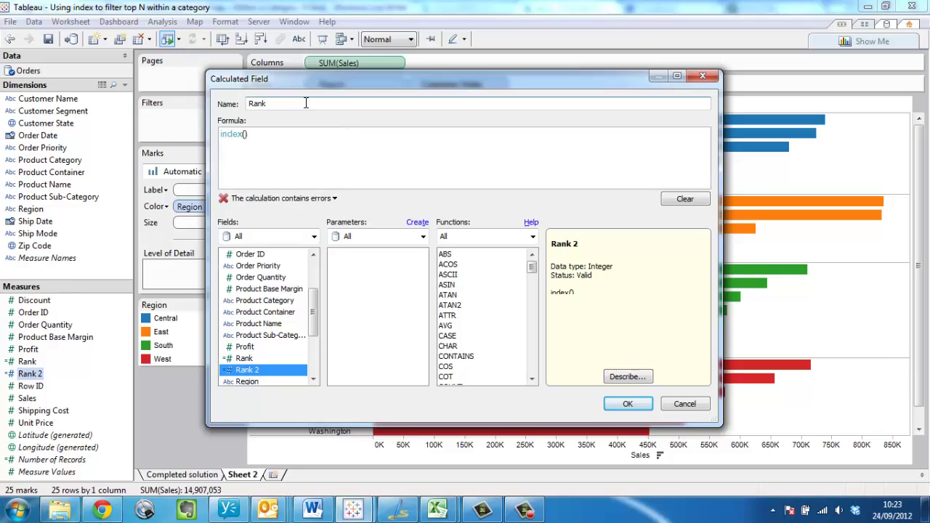
click(627, 404)
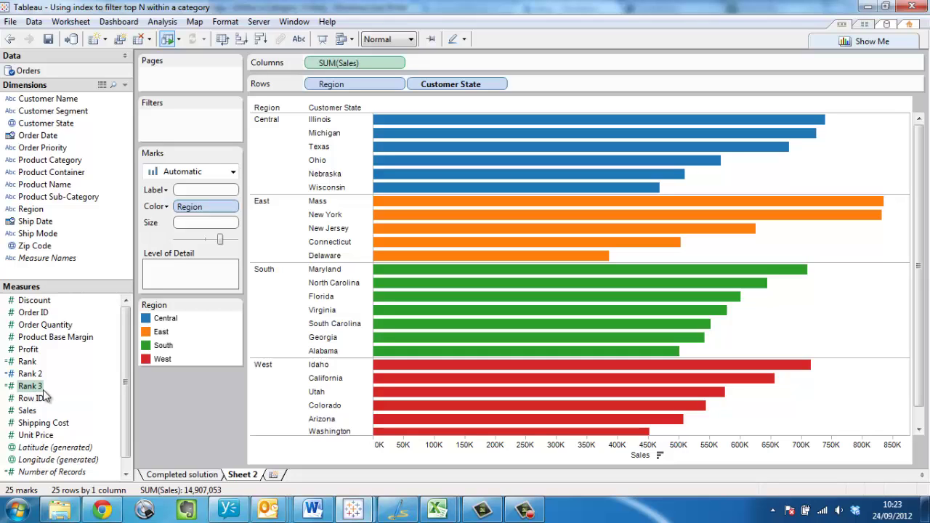
Add Rank 3 to Detail, make it discrete, and move it to Rows after Customer State
click(31, 386)
drag(30, 391, 188, 271)
click(230, 269)
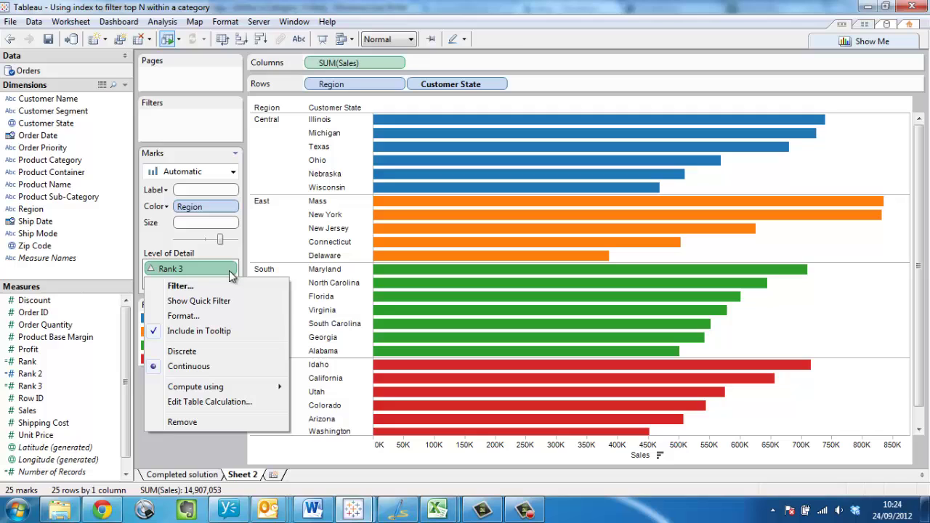
click(200, 352)
mouse_move(224, 271)
mouse_down()
mouse_move(511, 170)
mouse_move(574, 116)
mouse_move(572, 86)
mouse_up()
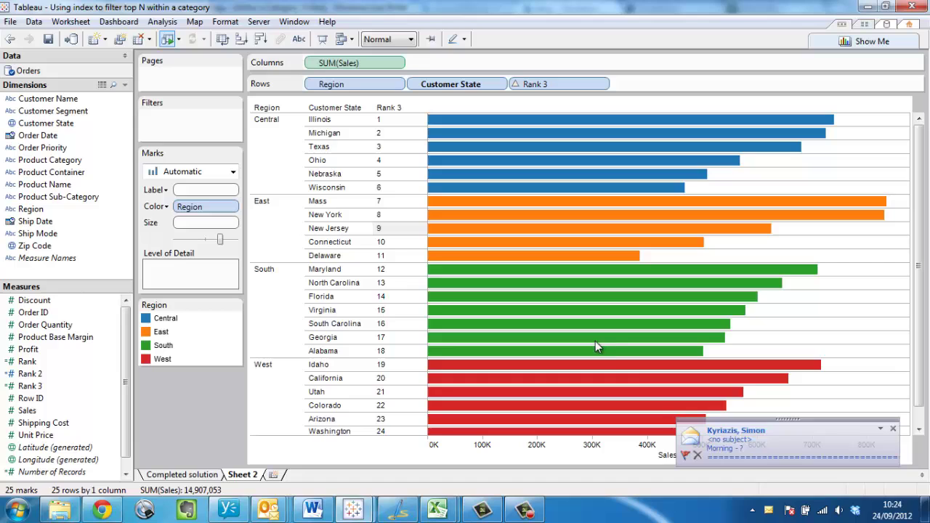
Set Rank 3's advanced table calculation to compute along Customer State, restarting per Region
click(895, 431)
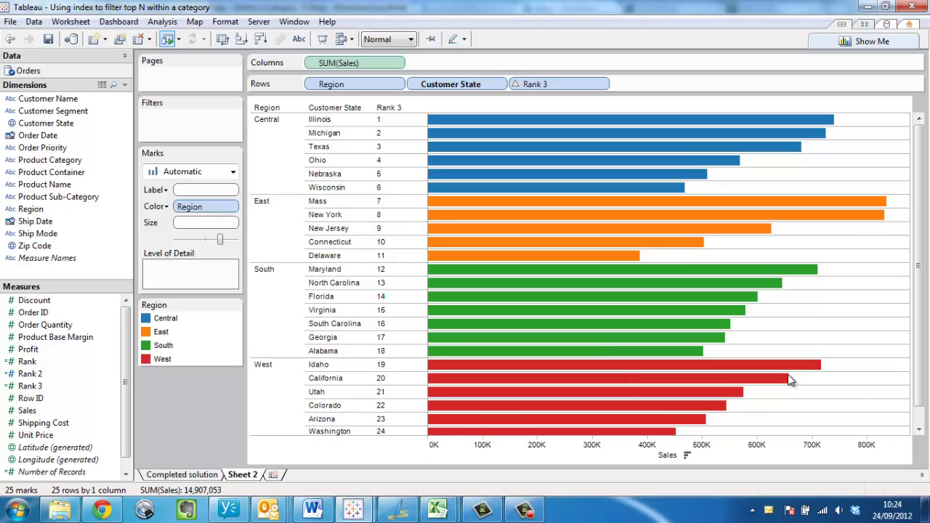
click(603, 85)
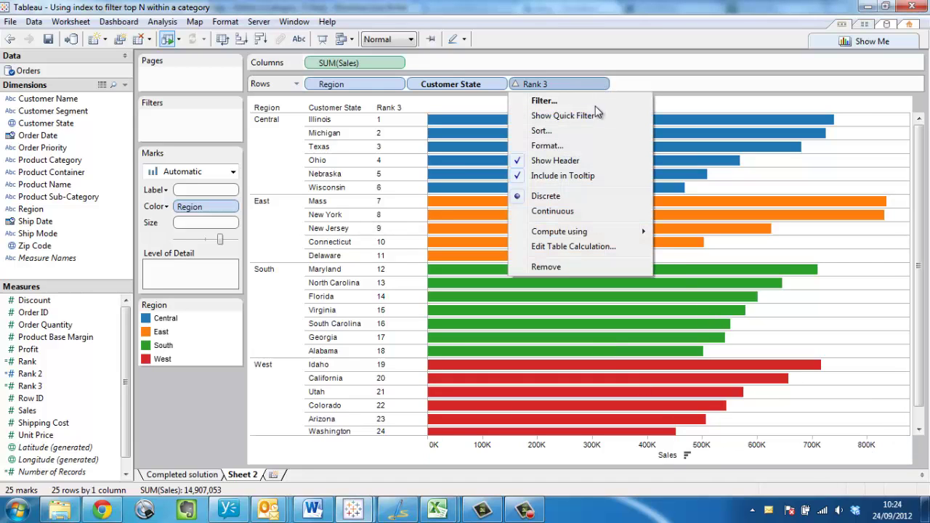
click(585, 246)
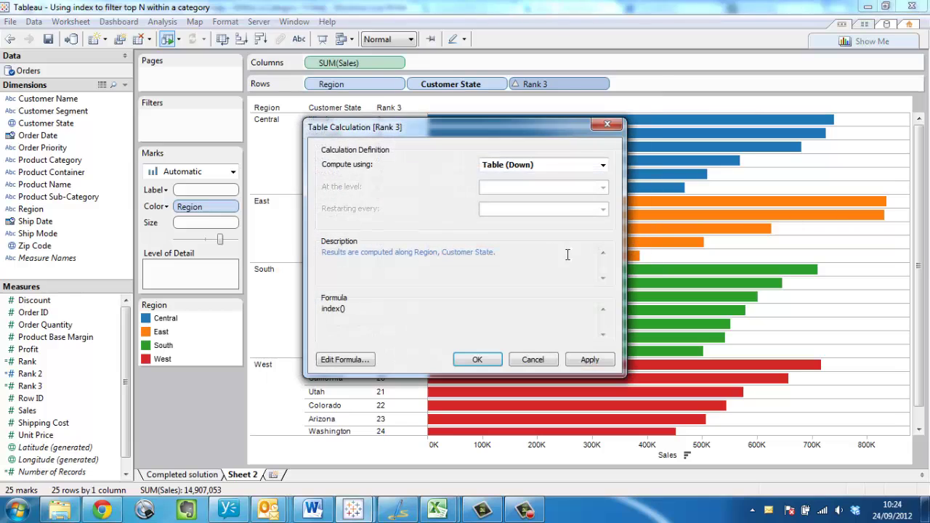
click(545, 167)
click(541, 244)
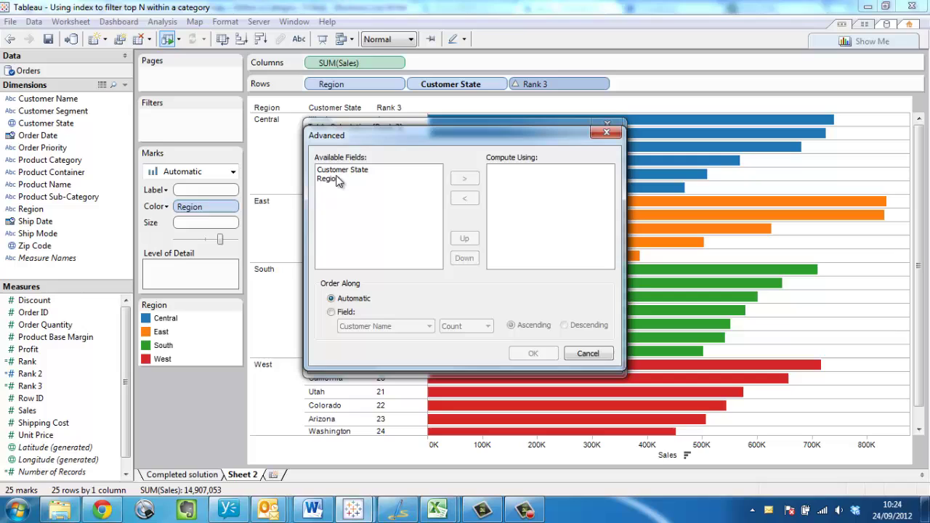
click(336, 181)
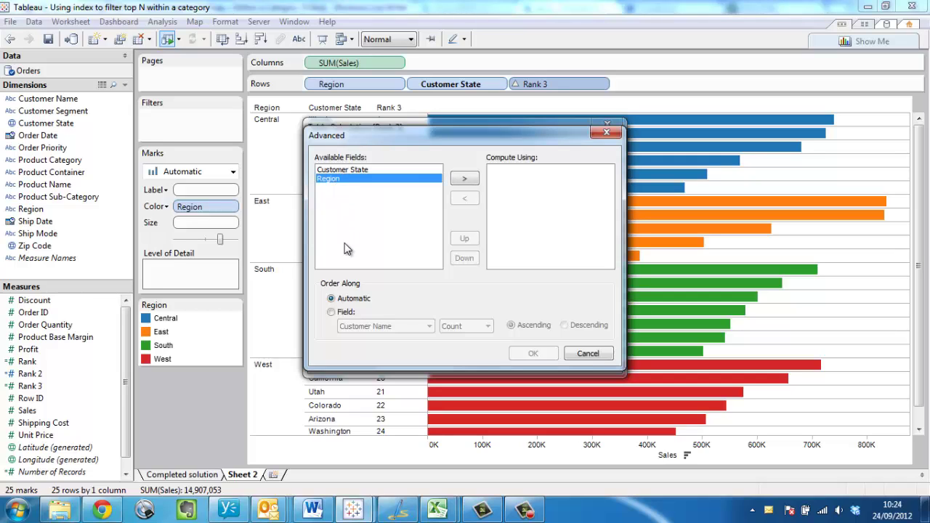
click(355, 170)
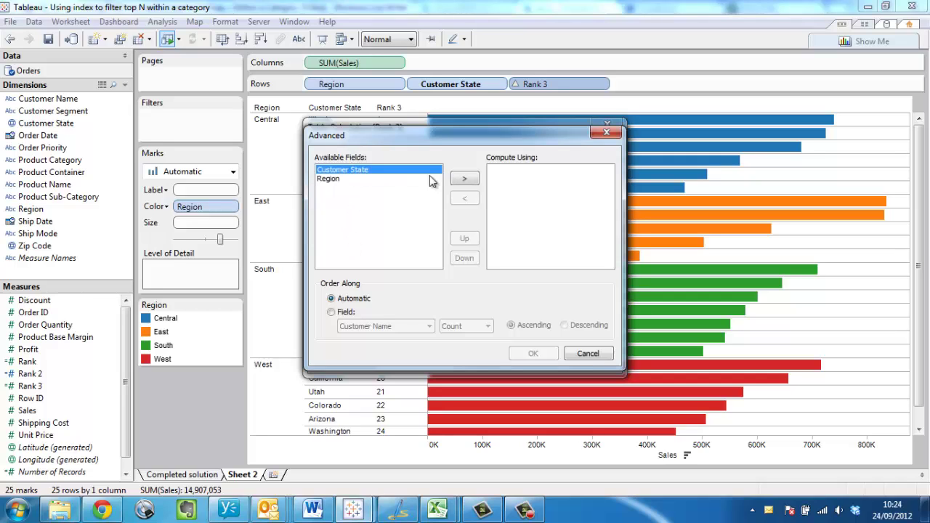
click(464, 179)
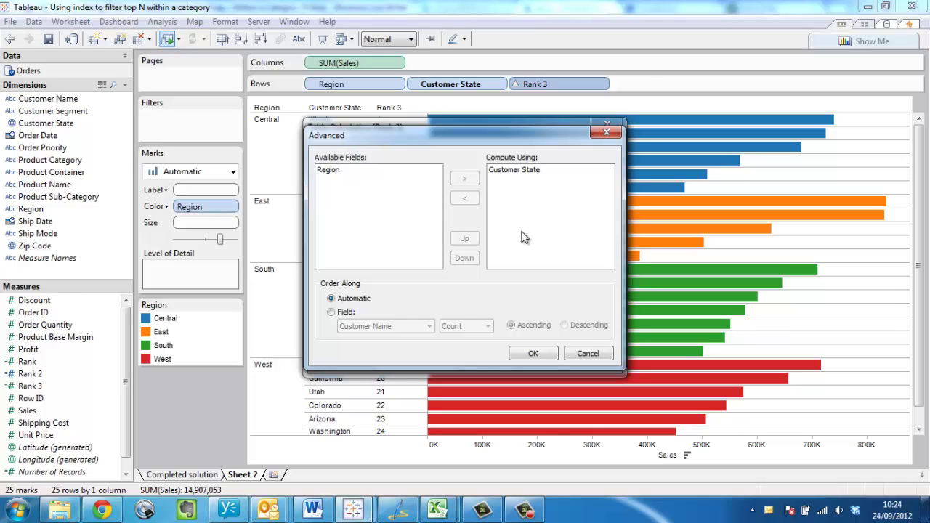
click(535, 353)
click(490, 361)
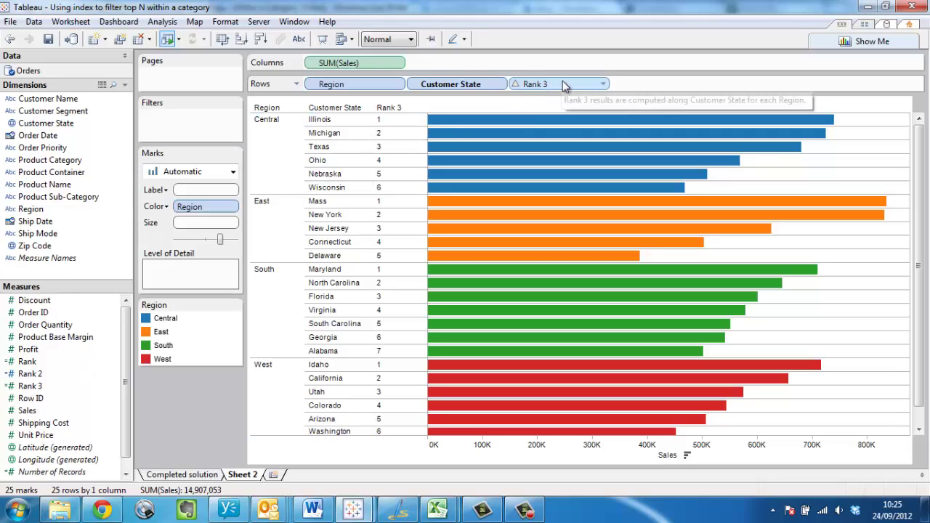
Add Rank 3 to Filters as a continuous range filter covering ranks 1 to 7
drag(556, 86, 187, 131)
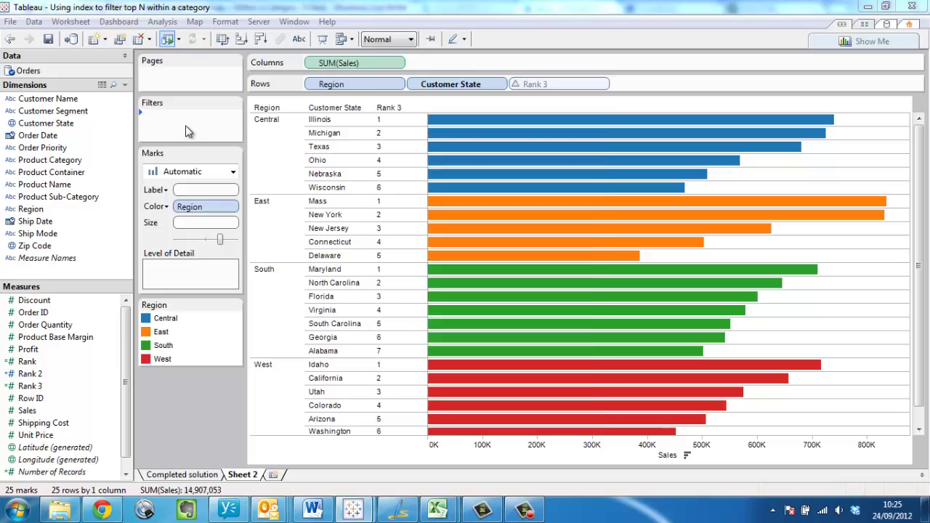
drag(186, 131, 185, 130)
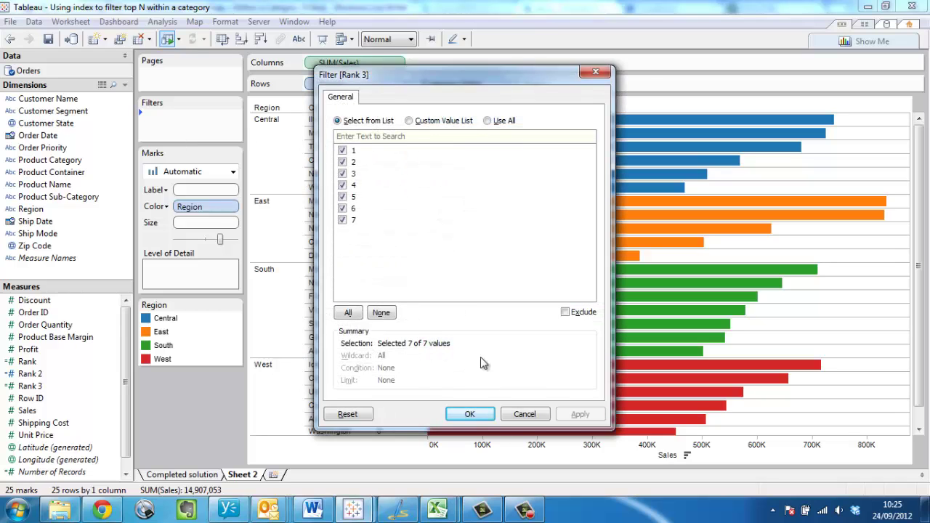
click(471, 414)
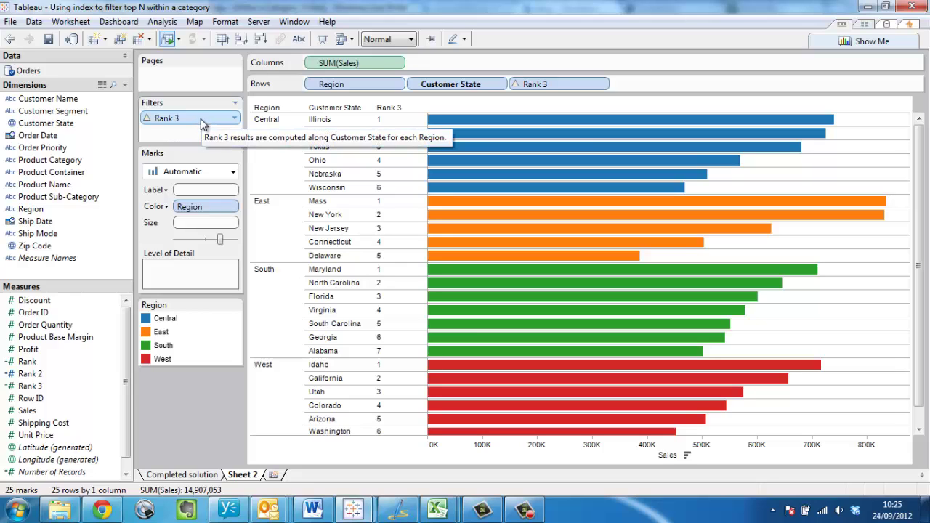
click(209, 119)
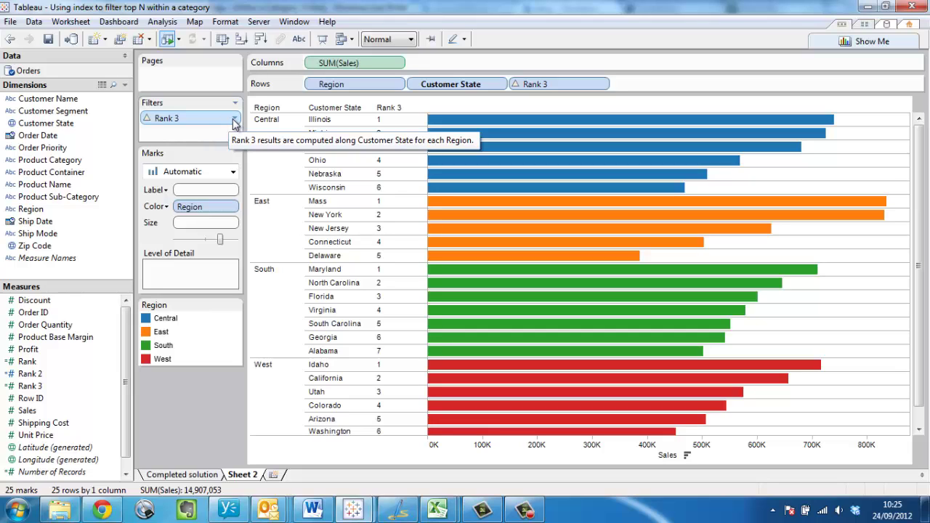
click(234, 120)
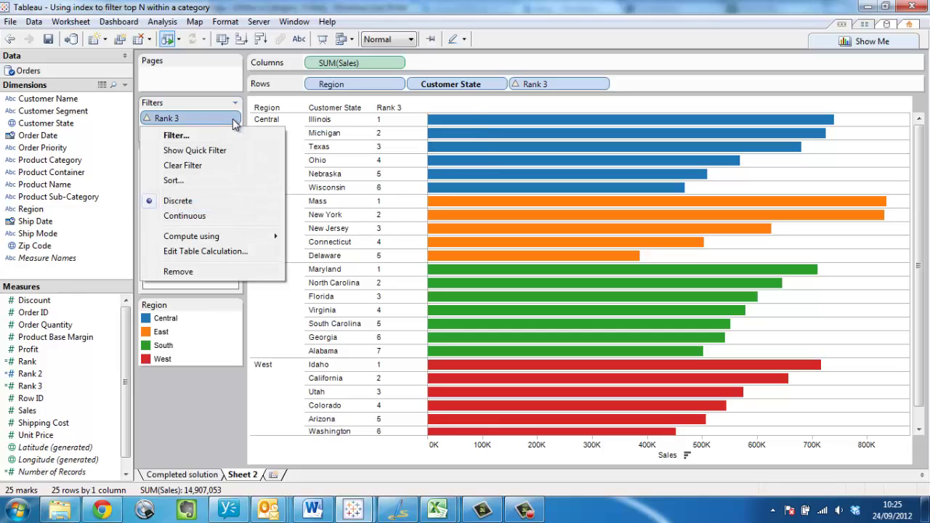
click(224, 218)
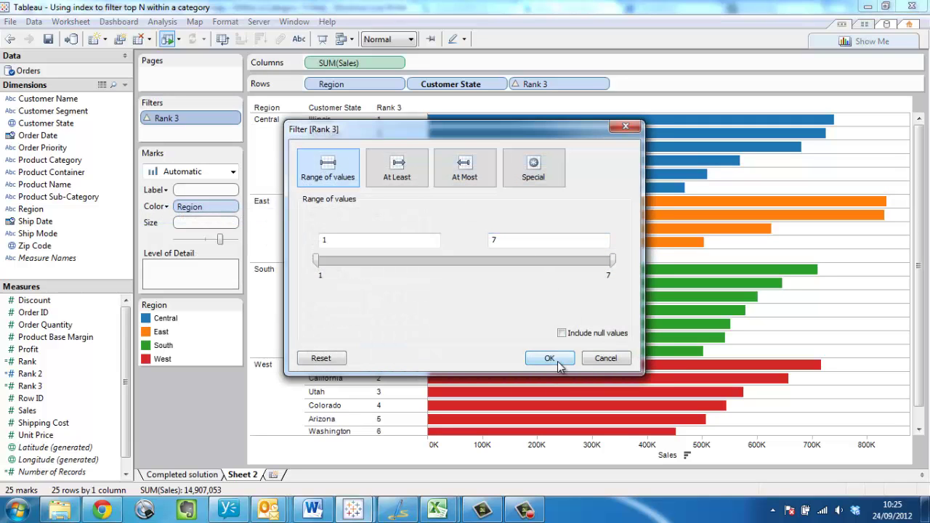
click(551, 359)
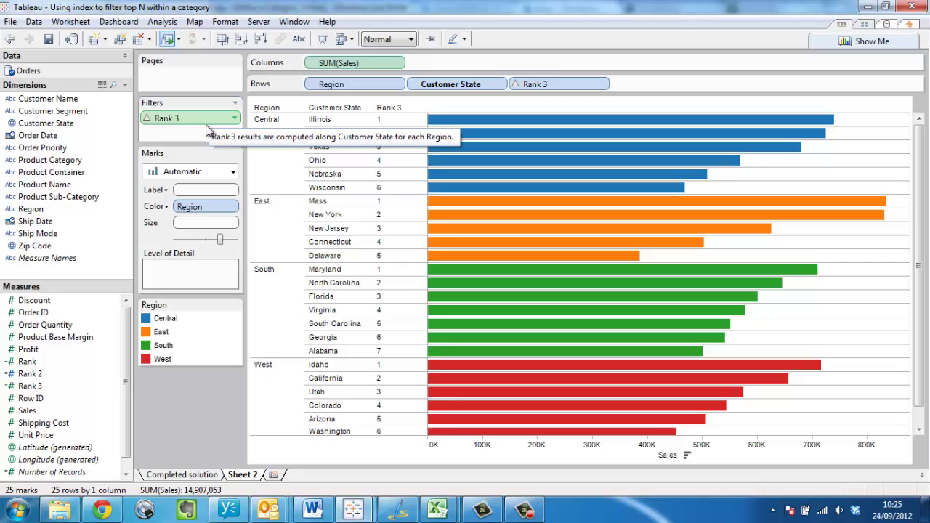
Show the Rank 3 filter slider and narrow its range to 1–4 states per region
click(235, 121)
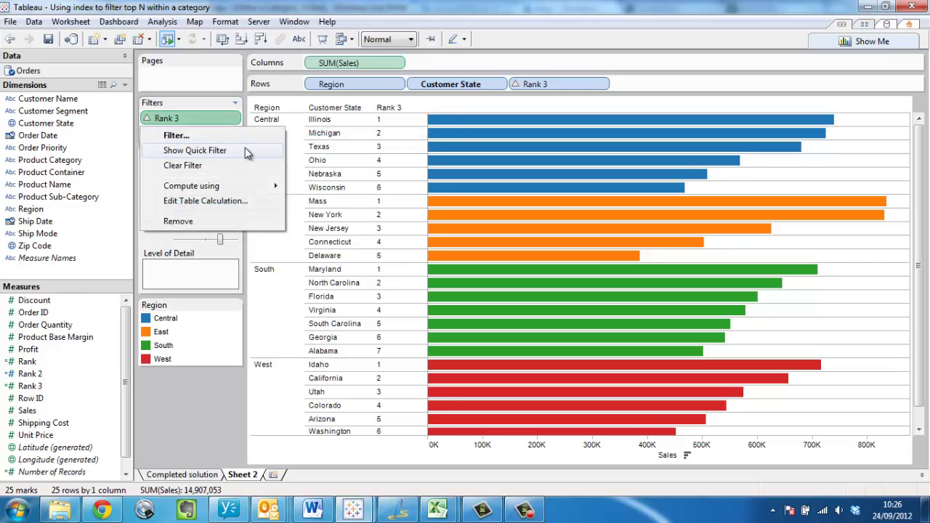
click(244, 150)
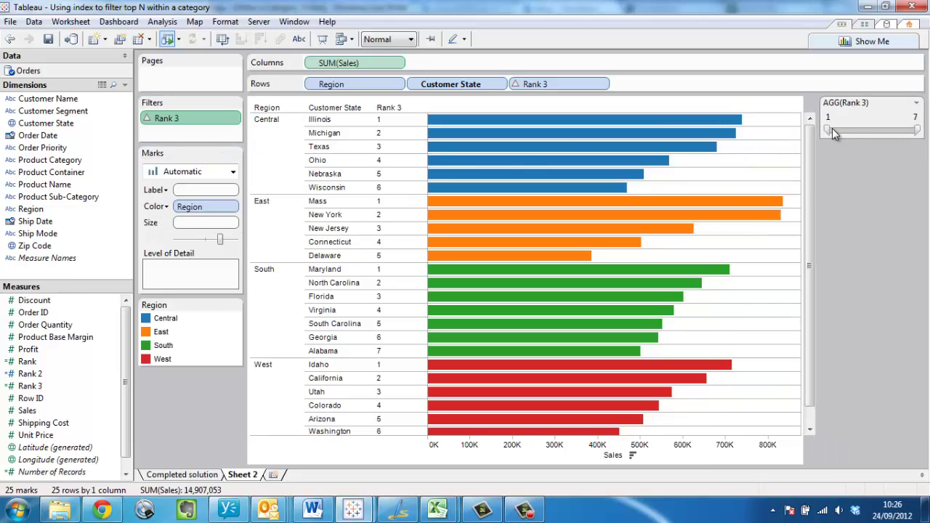
drag(916, 129, 891, 131)
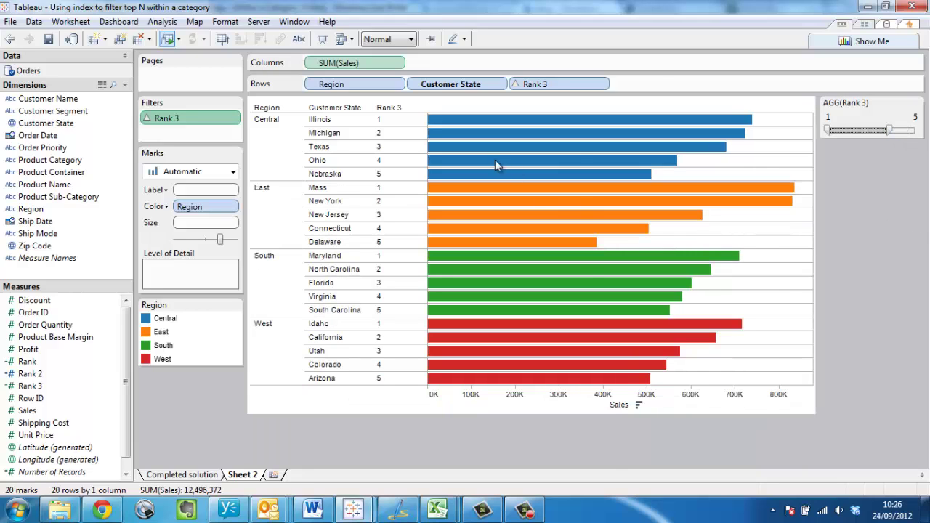
drag(888, 128, 876, 129)
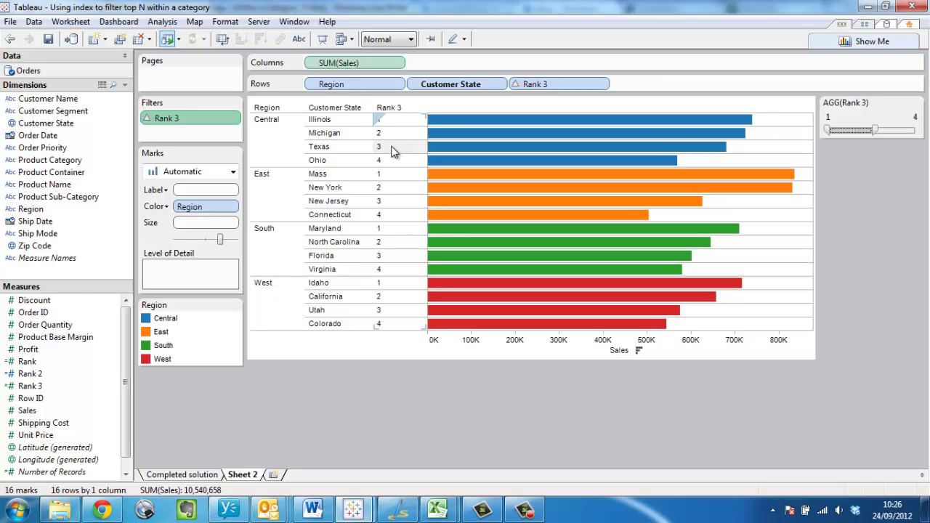
Lower the Row Divider level in the Borders format settings so lines separate regions only
click(225, 22)
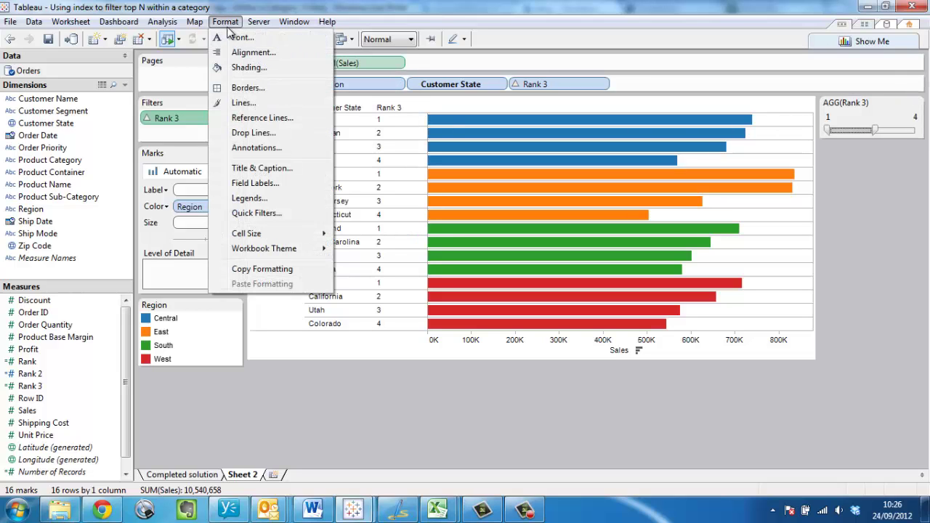
click(248, 88)
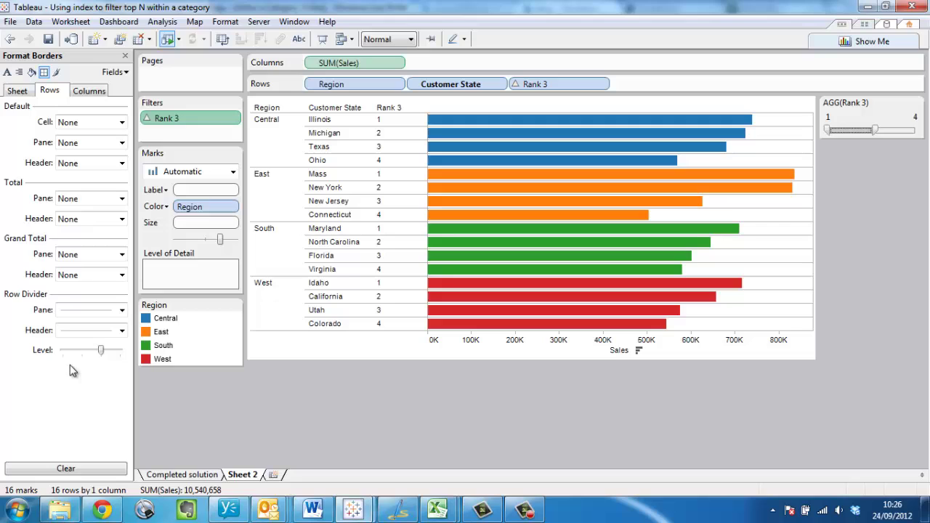
drag(101, 350, 82, 350)
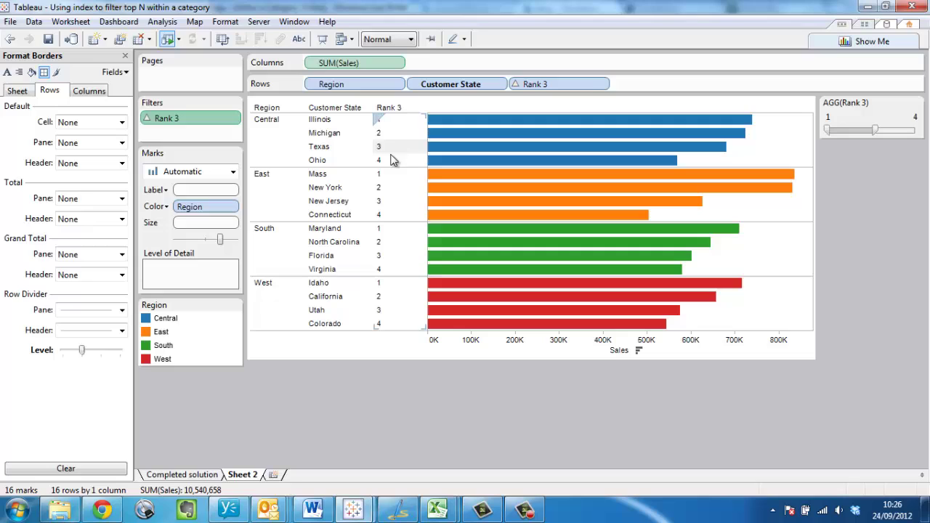